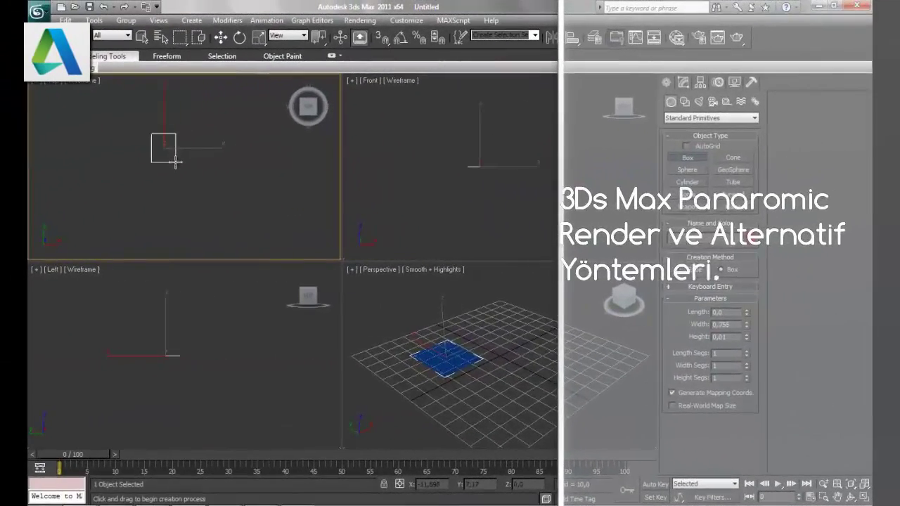
Drag out the base of a new box in the Top viewport
{"action": "left_click_drag", "start_coordinate": [176, 161], "coordinate": [211, 195]}
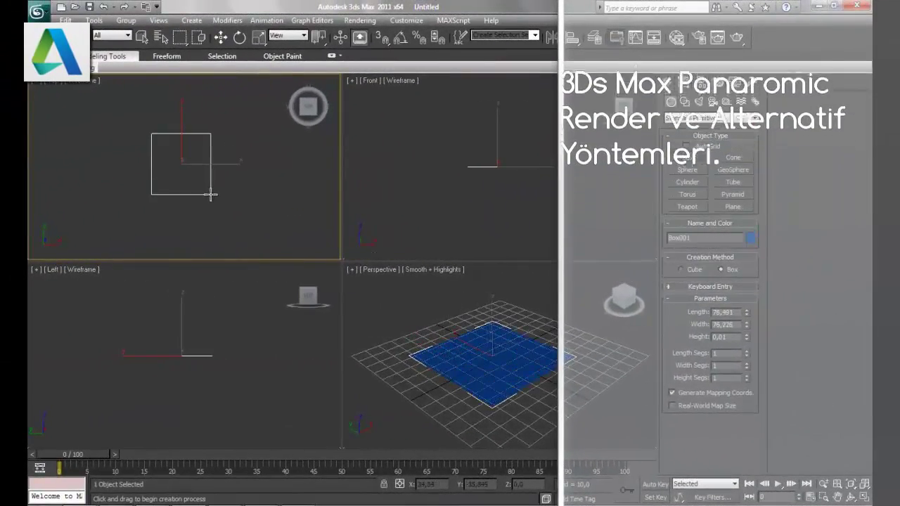
Finish Box001, zoom all views to fit it, then deselect it and maximize the Top view
{"action": "left_click", "coordinate": [209, 148]}
{"action": "key", "text": "w"}
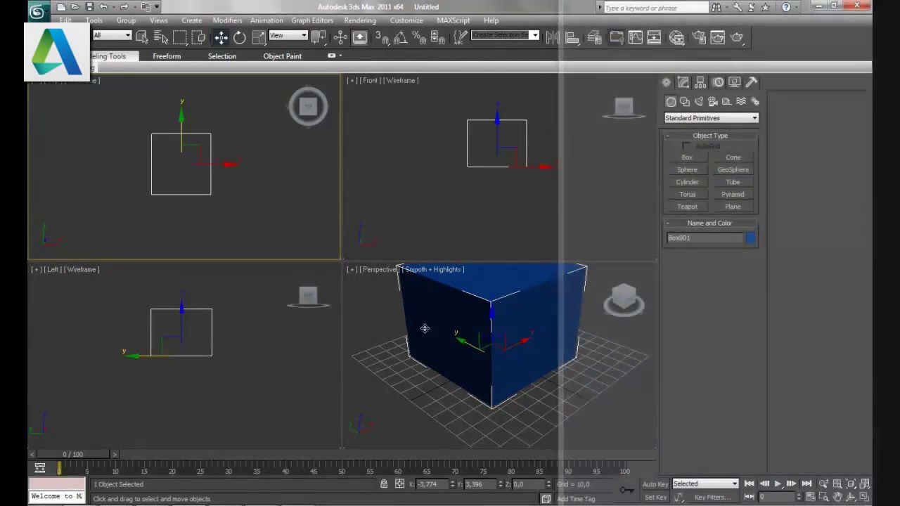
{"action": "left_click", "coordinate": [424, 329]}
{"action": "key", "text": "ctrl+shift+z"}
{"action": "left_click", "coordinate": [266, 204]}
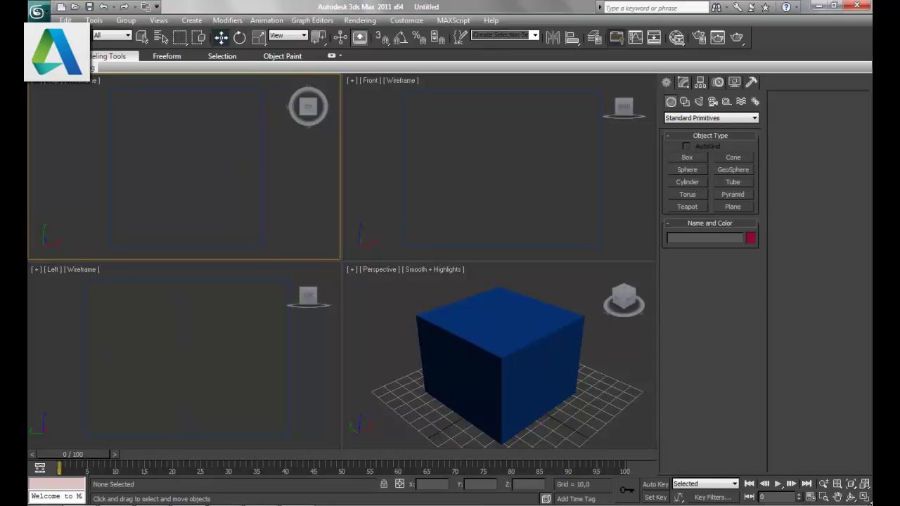
{"action": "left_click", "coordinate": [865, 498]}
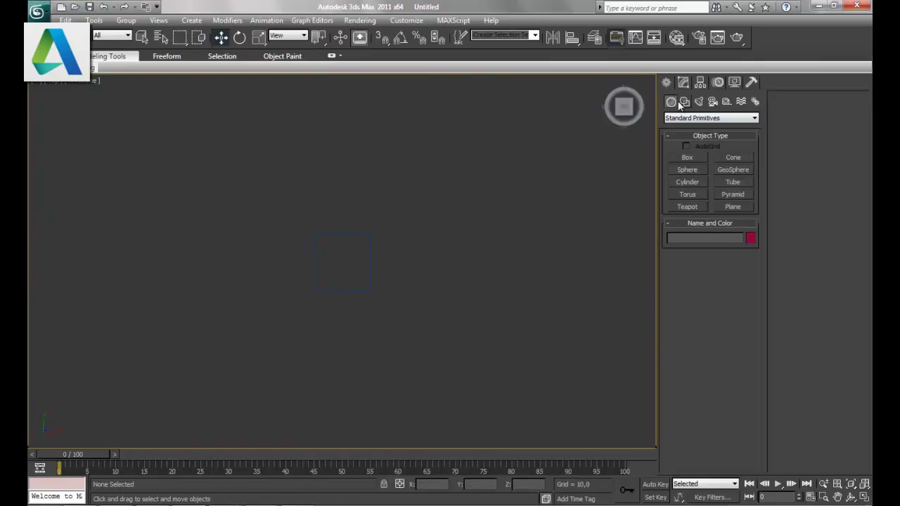
Create a target camera below the box, aimed up at it in the Top view
{"action": "left_click", "coordinate": [713, 103]}
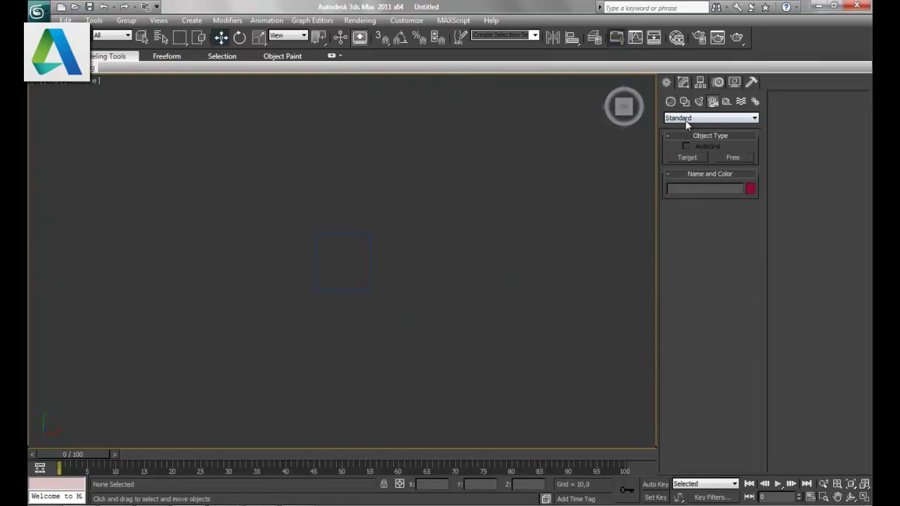
{"action": "left_click", "coordinate": [688, 158]}
{"action": "mouse_move", "coordinate": [348, 255]}
{"action": "left_mouse_down"}
{"action": "mouse_move", "coordinate": [351, 343]}
{"action": "mouse_move", "coordinate": [315, 199]}
{"action": "mouse_move", "coordinate": [347, 190]}
{"action": "left_mouse_up"}
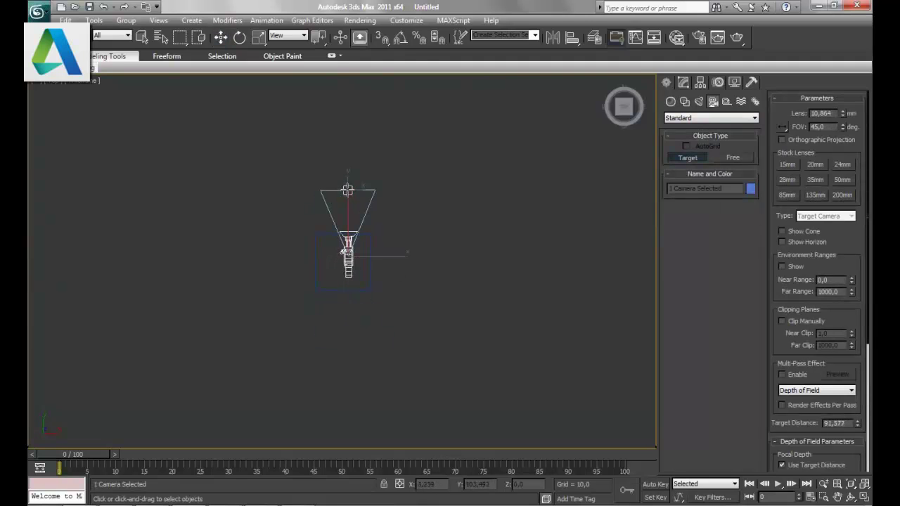
Move Camera001 and its target down, then pull the camera farther below the box
{"action": "key", "text": "w"}
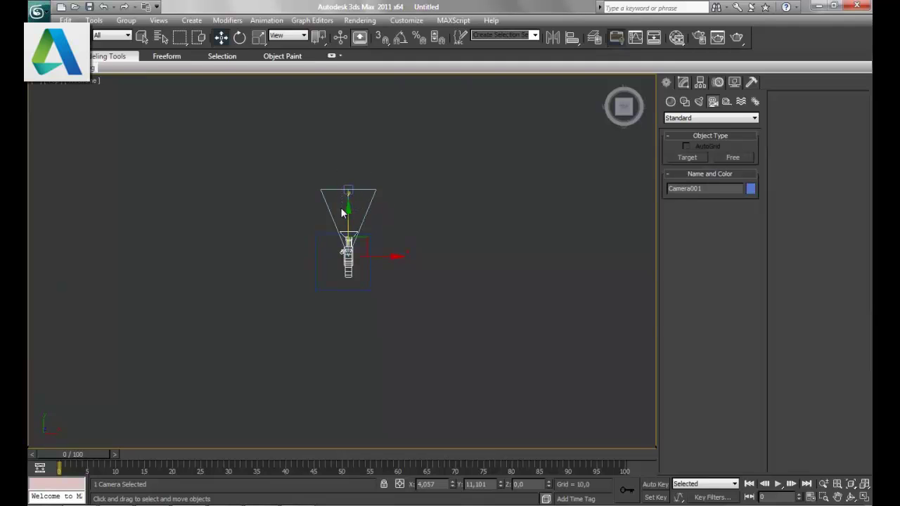
{"action": "left_click_drag", "start_coordinate": [342, 213], "coordinate": [342, 272]}
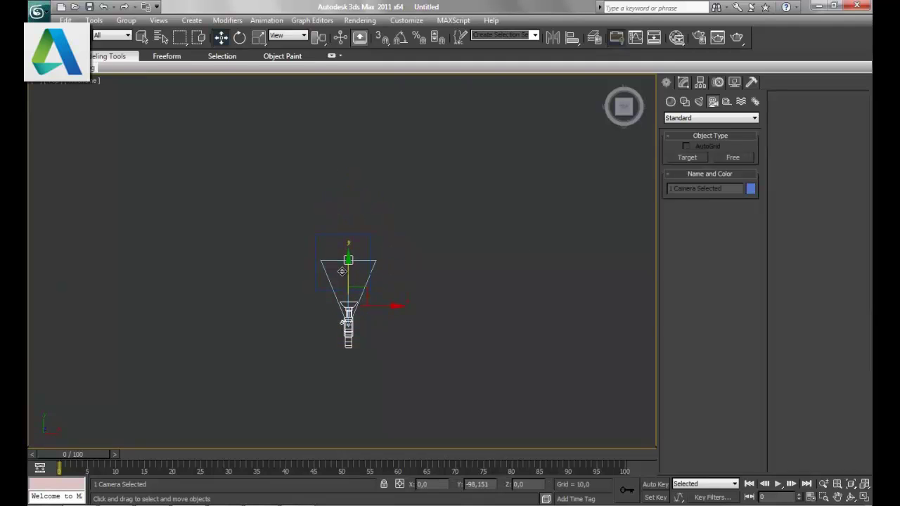
{"action": "left_click_drag", "start_coordinate": [385, 306], "coordinate": [379, 306]}
{"action": "left_click", "coordinate": [447, 339]}
{"action": "left_click", "coordinate": [341, 339]}
{"action": "left_click_drag", "start_coordinate": [342, 324], "coordinate": [342, 410]}
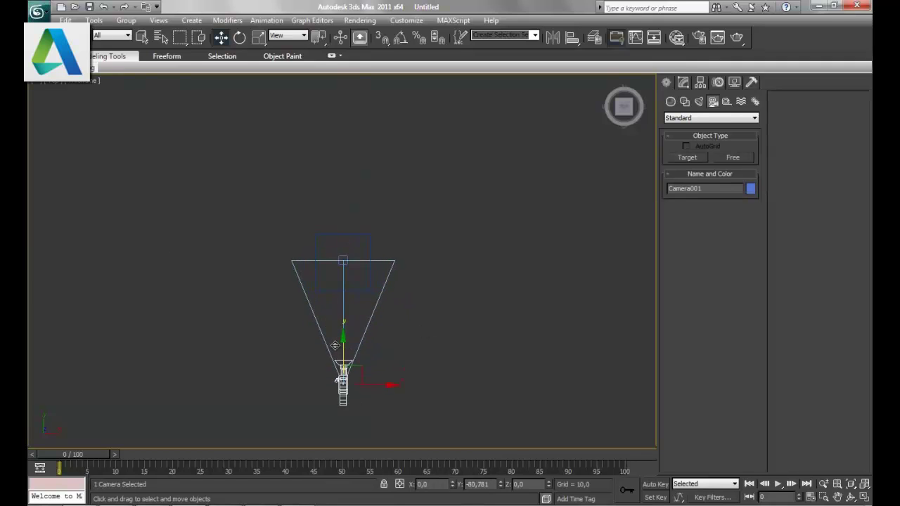
{"action": "left_click", "coordinate": [684, 83]}
Restore the four viewports and switch the Perspective view to Camera001, maximized
{"action": "left_click", "coordinate": [583, 311]}
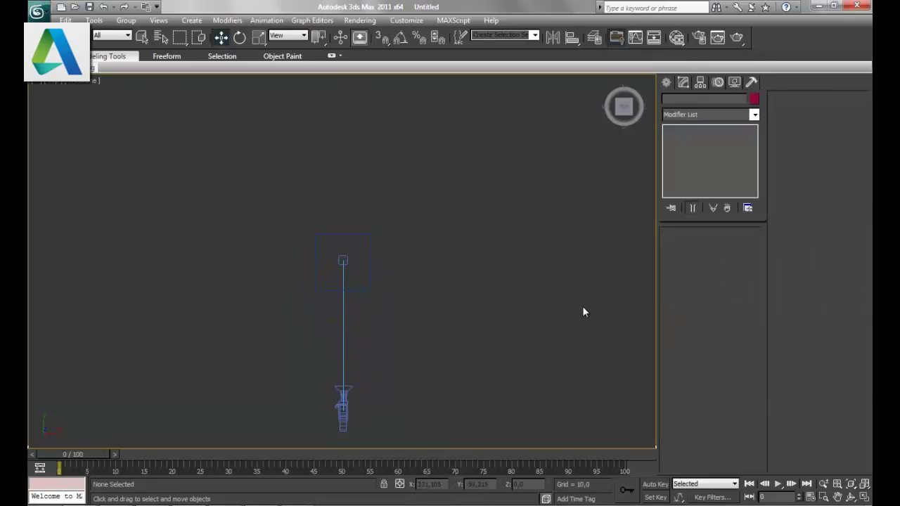
{"action": "left_click", "coordinate": [865, 497]}
{"action": "right_click", "coordinate": [545, 328]}
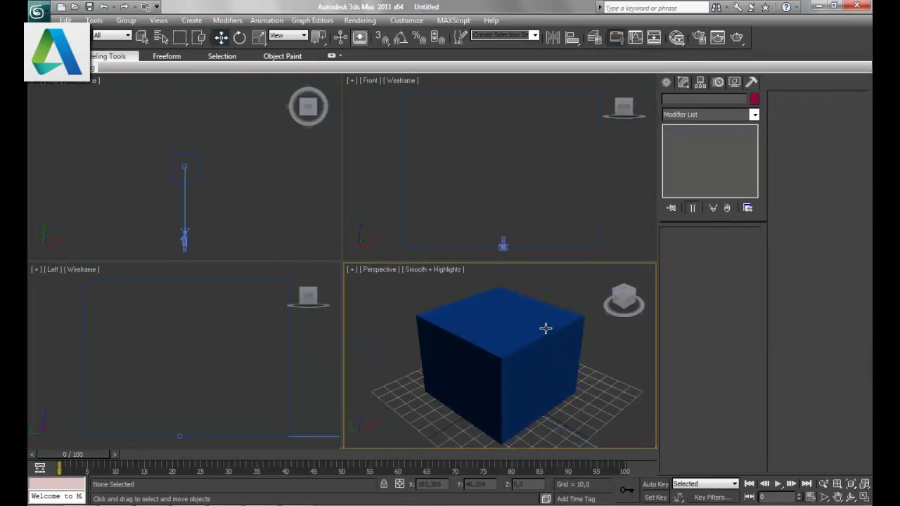
{"action": "key", "text": "c"}
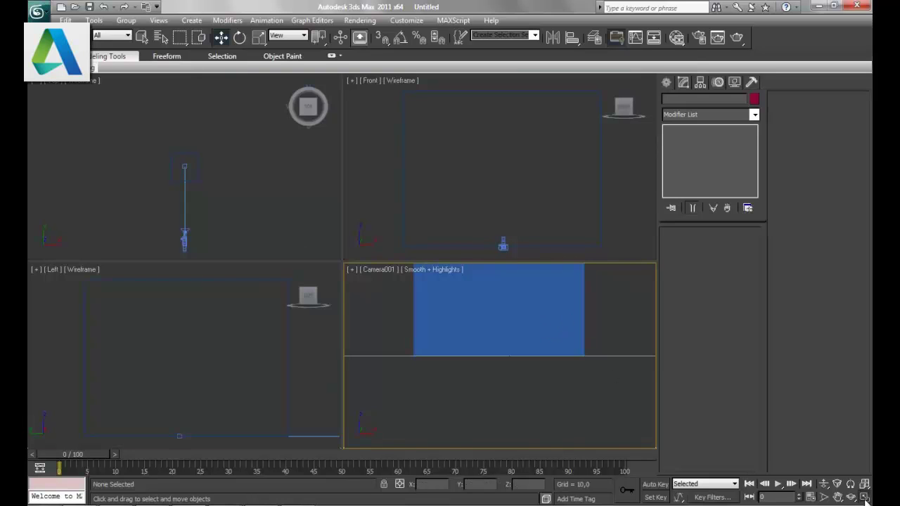
{"action": "left_click", "coordinate": [865, 497]}
Truck Camera001 to frame the box above the grid, then restore four views with the camera view active
{"action": "left_click", "coordinate": [838, 497]}
{"action": "mouse_move", "coordinate": [414, 181]}
{"action": "left_mouse_down"}
{"action": "mouse_move", "coordinate": [422, 252]}
{"action": "mouse_move", "coordinate": [443, 300]}
{"action": "mouse_move", "coordinate": [434, 301]}
{"action": "left_mouse_up"}
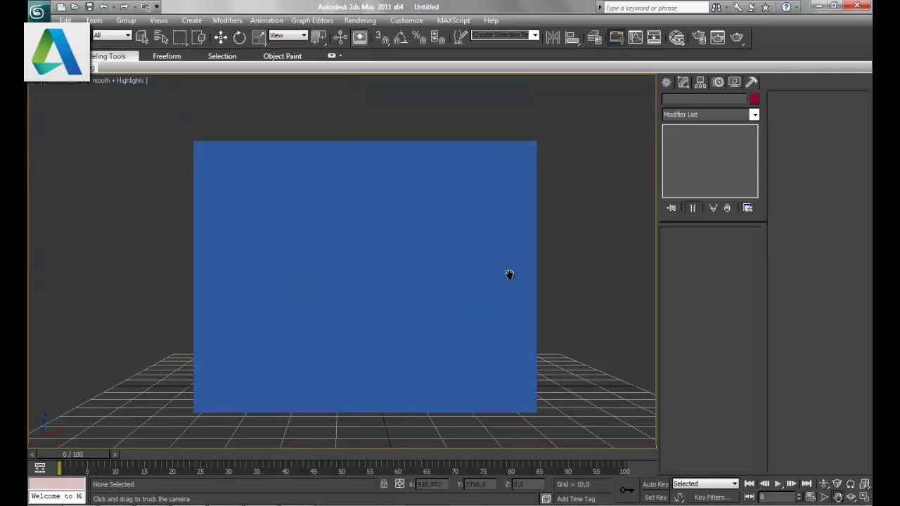
{"action": "left_click", "coordinate": [865, 497]}
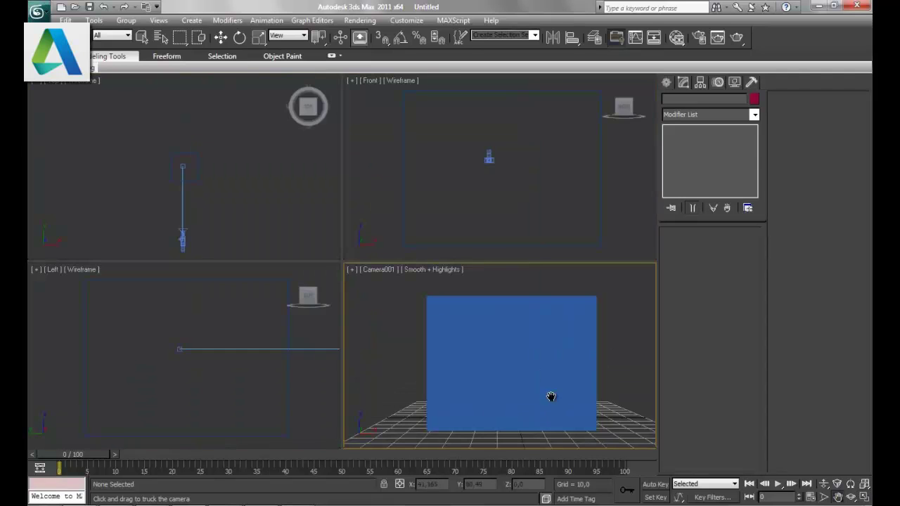
{"action": "left_click", "coordinate": [249, 307]}
{"action": "left_click", "coordinate": [534, 299]}
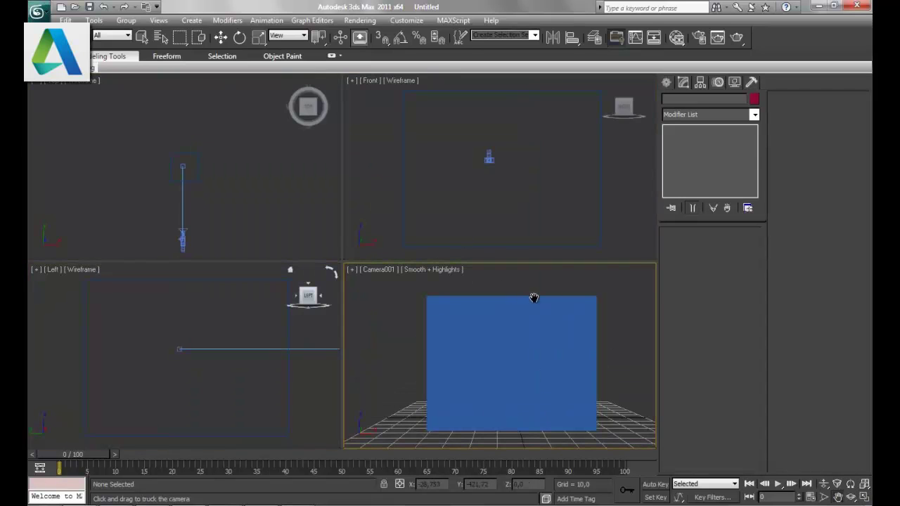
{"action": "left_click", "coordinate": [360, 20]}
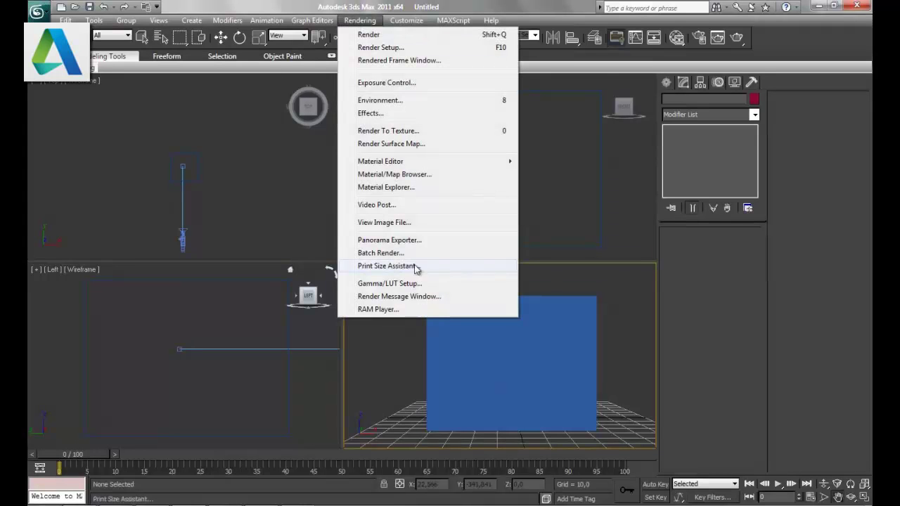
Render a 512x256 Panorama Exporter test from Camera001, overwriting the old output, and look around it
{"action": "left_click", "coordinate": [392, 239]}
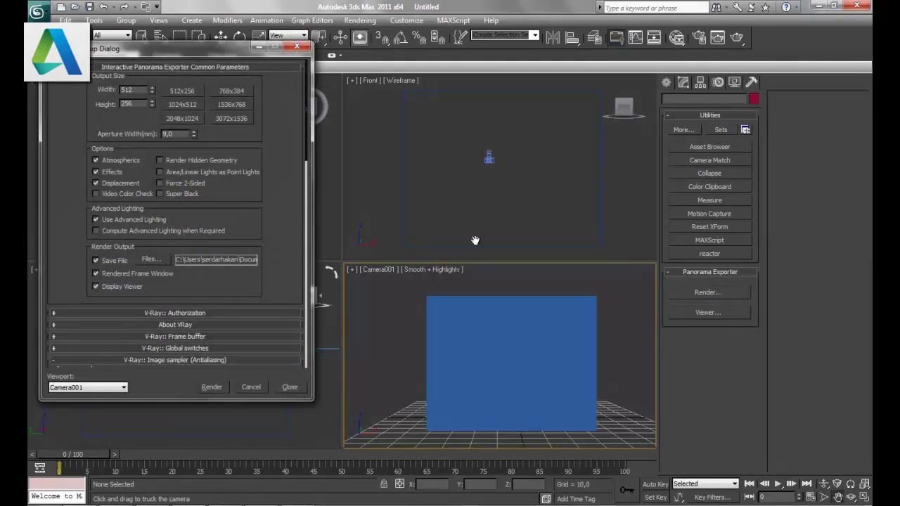
{"action": "left_click", "coordinate": [218, 390]}
{"action": "left_click", "coordinate": [478, 298]}
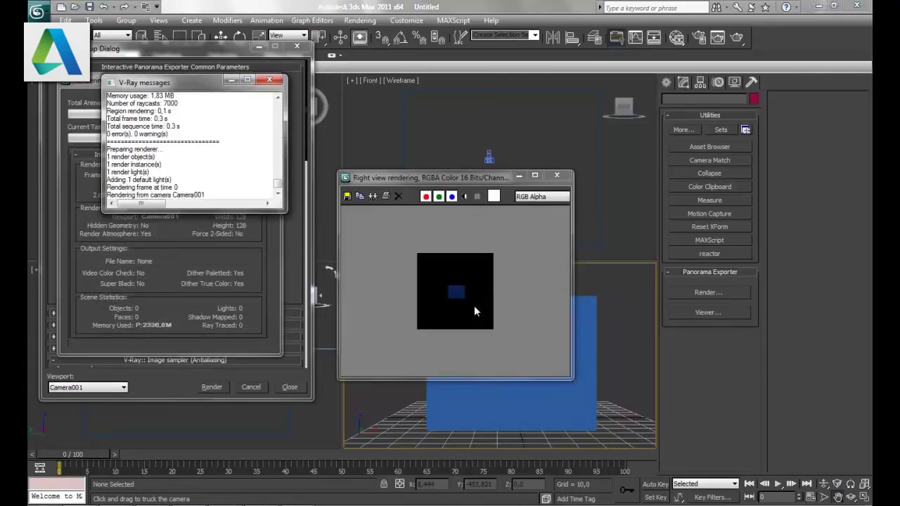
{"action": "mouse_move", "coordinate": [475, 307]}
{"action": "left_mouse_down"}
{"action": "mouse_move", "coordinate": [440, 247]}
{"action": "mouse_move", "coordinate": [465, 240]}
{"action": "mouse_move", "coordinate": [452, 272]}
{"action": "mouse_move", "coordinate": [402, 275]}
{"action": "left_mouse_up"}
Close the preview and re-render the panorama at 3072x1536, confirming the overwrite
{"action": "left_click", "coordinate": [561, 159]}
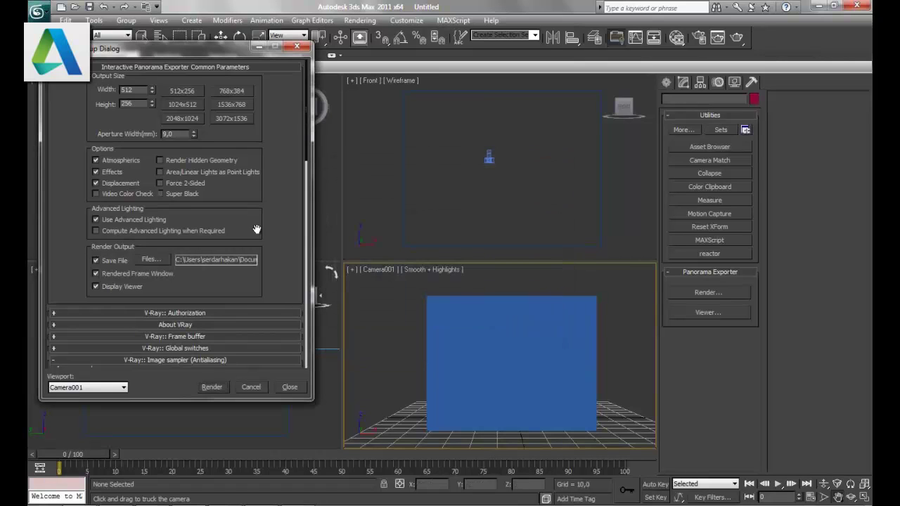
{"action": "left_click", "coordinate": [241, 120]}
{"action": "left_click", "coordinate": [209, 389]}
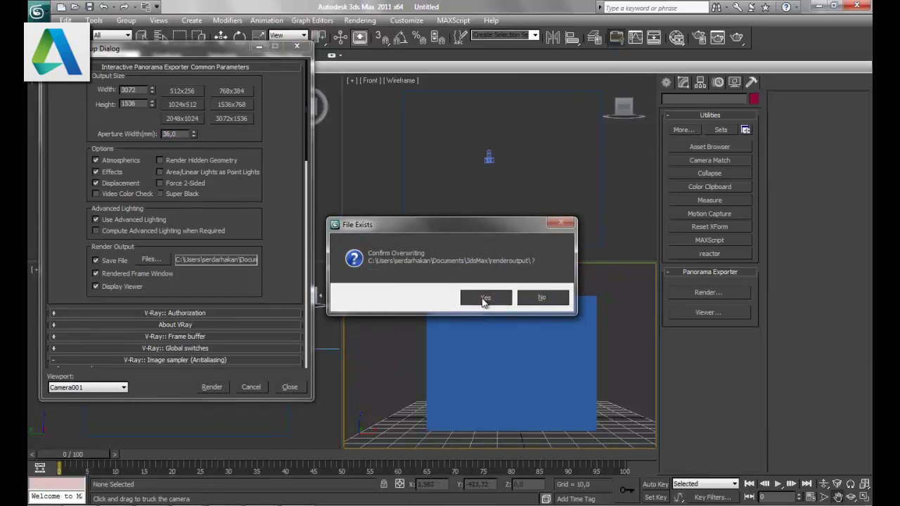
{"action": "left_click", "coordinate": [484, 299]}
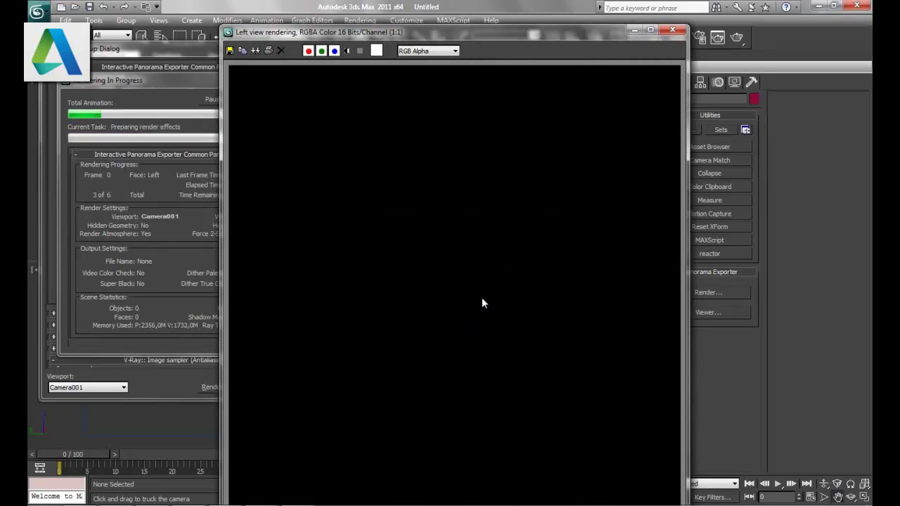
{"action": "left_click_drag", "start_coordinate": [450, 37], "coordinate": [570, 20]}
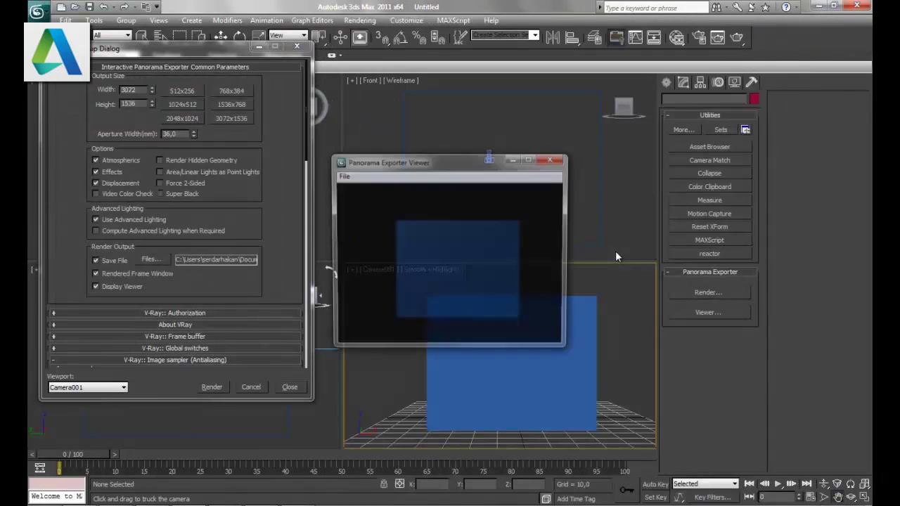
Look around the 3072x1536 panorama in the full-screen viewer, then close the viewer
{"action": "mouse_move", "coordinate": [478, 283]}
{"action": "left_mouse_down"}
{"action": "mouse_move", "coordinate": [430, 251]}
{"action": "mouse_move", "coordinate": [407, 257]}
{"action": "mouse_move", "coordinate": [440, 285]}
{"action": "mouse_move", "coordinate": [468, 270]}
{"action": "mouse_move", "coordinate": [478, 239]}
{"action": "left_mouse_up"}
{"action": "double_click", "coordinate": [457, 161]}
{"action": "mouse_move", "coordinate": [563, 248]}
{"action": "left_mouse_down"}
{"action": "mouse_move", "coordinate": [588, 245]}
{"action": "mouse_move", "coordinate": [597, 291]}
{"action": "mouse_move", "coordinate": [540, 264]}
{"action": "mouse_move", "coordinate": [492, 220]}
{"action": "mouse_move", "coordinate": [480, 179]}
{"action": "mouse_move", "coordinate": [454, 151]}
{"action": "mouse_move", "coordinate": [339, 177]}
{"action": "mouse_move", "coordinate": [237, 303]}
{"action": "mouse_move", "coordinate": [271, 412]}
{"action": "mouse_move", "coordinate": [334, 464]}
{"action": "mouse_move", "coordinate": [494, 443]}
{"action": "mouse_move", "coordinate": [522, 358]}
{"action": "mouse_move", "coordinate": [534, 199]}
{"action": "mouse_move", "coordinate": [524, 166]}
{"action": "mouse_move", "coordinate": [504, 161]}
{"action": "mouse_move", "coordinate": [517, 168]}
{"action": "left_mouse_up"}
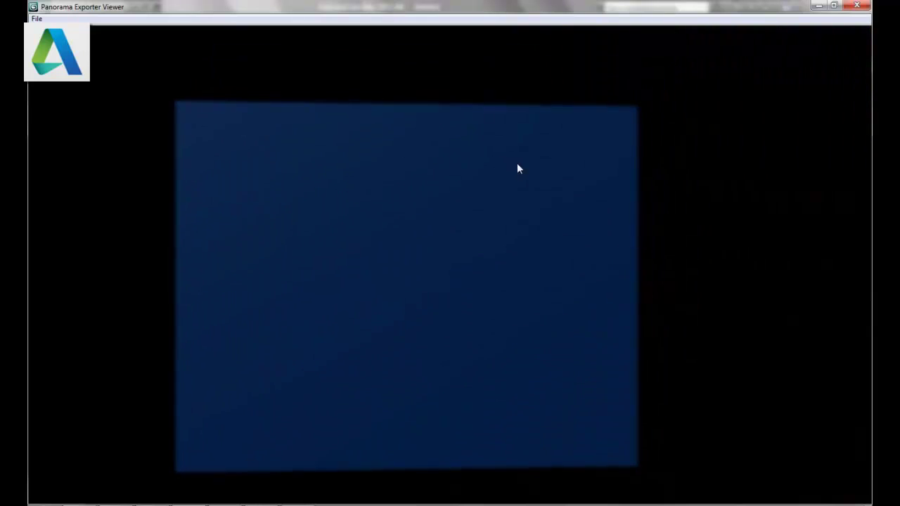
{"action": "left_click", "coordinate": [859, 7]}
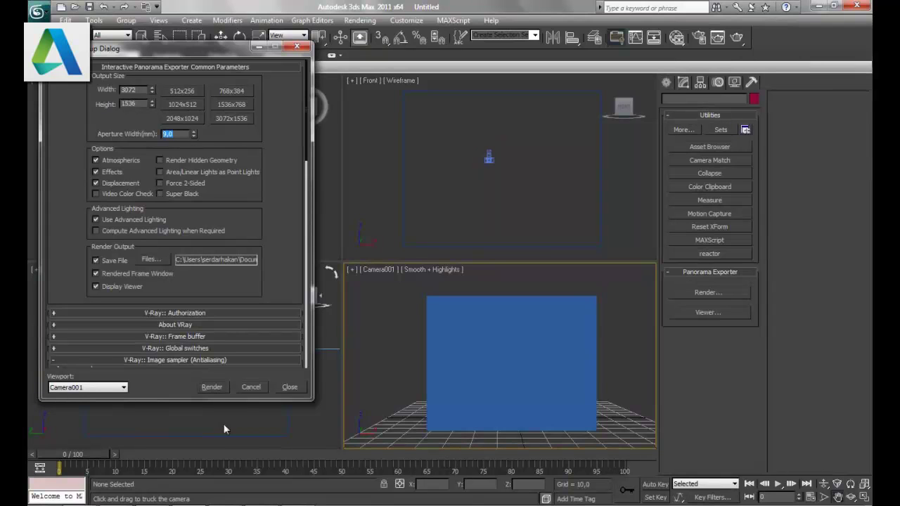
Render the panorama again at 9.0 mm aperture width, accepting the file overwrite
{"action": "left_click", "coordinate": [211, 388]}
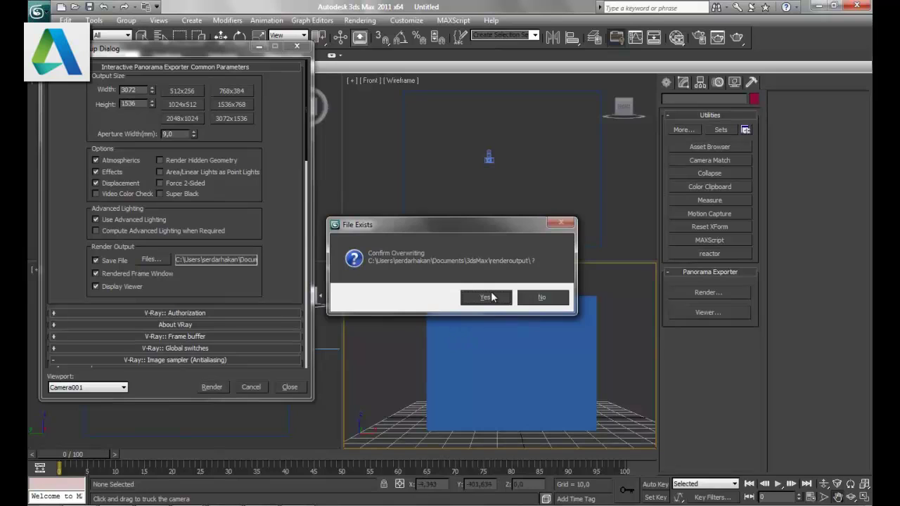
{"action": "left_click", "coordinate": [492, 298]}
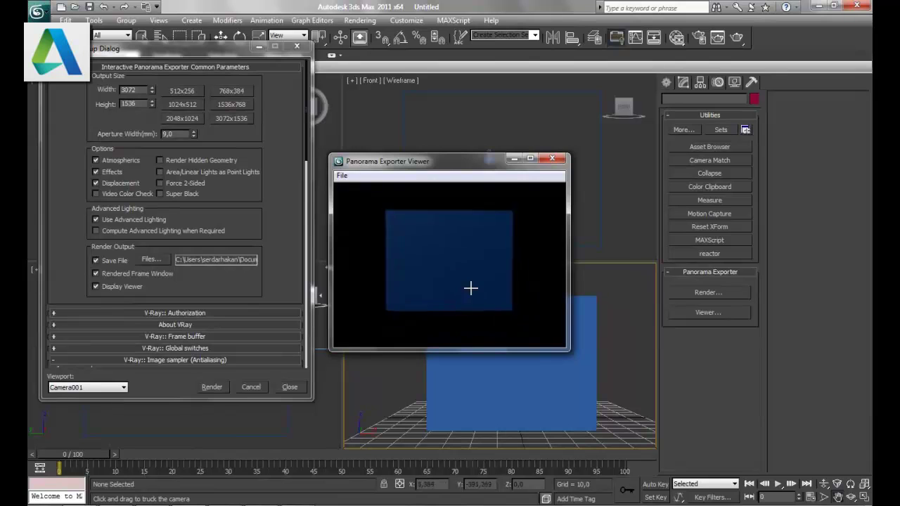
Maximize the viewer and rotate the 9.0 mm panorama to centre and inspect the blue box
{"action": "left_click_drag", "start_coordinate": [470, 288], "coordinate": [431, 260]}
{"action": "double_click", "coordinate": [436, 163]}
{"action": "mouse_move", "coordinate": [317, 147]}
{"action": "left_mouse_down"}
{"action": "mouse_move", "coordinate": [314, 138]}
{"action": "mouse_move", "coordinate": [338, 143]}
{"action": "mouse_move", "coordinate": [402, 190]}
{"action": "left_mouse_up"}
{"action": "mouse_move", "coordinate": [550, 382]}
{"action": "left_mouse_down"}
{"action": "mouse_move", "coordinate": [592, 432]}
{"action": "mouse_move", "coordinate": [590, 422]}
{"action": "left_mouse_up"}
{"action": "mouse_move", "coordinate": [422, 286]}
{"action": "left_mouse_down"}
{"action": "mouse_move", "coordinate": [326, 205]}
{"action": "mouse_move", "coordinate": [398, 215]}
{"action": "left_mouse_up"}
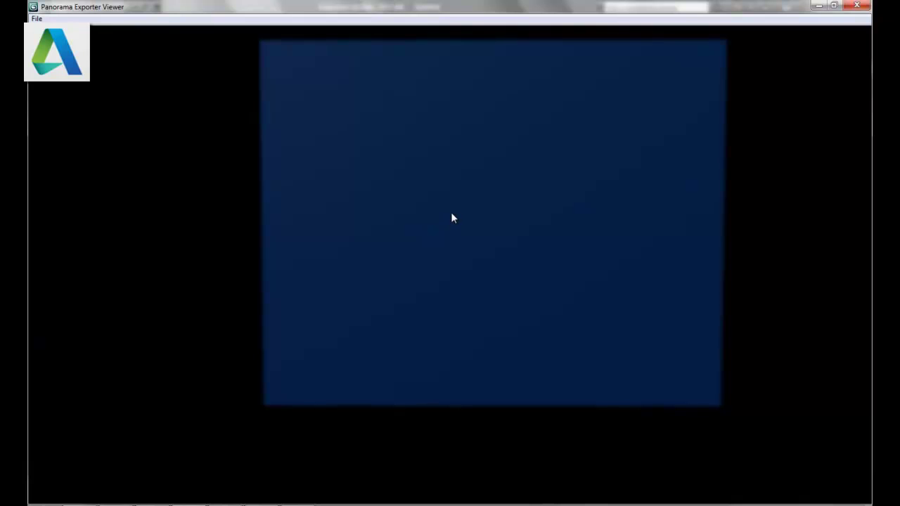
{"action": "mouse_move", "coordinate": [454, 202]}
{"action": "left_mouse_down"}
{"action": "mouse_move", "coordinate": [440, 221]}
{"action": "mouse_move", "coordinate": [516, 252]}
{"action": "left_mouse_up"}
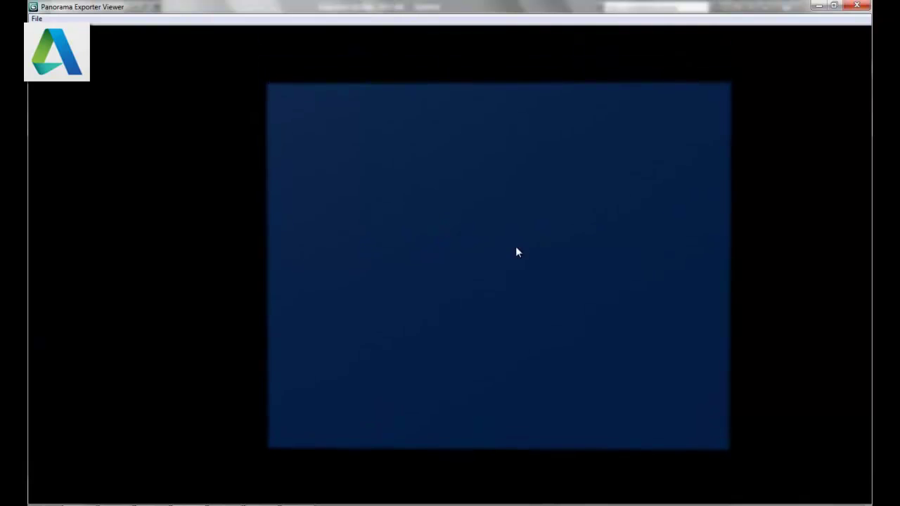
{"action": "left_click_drag", "start_coordinate": [768, 199], "coordinate": [444, 274]}
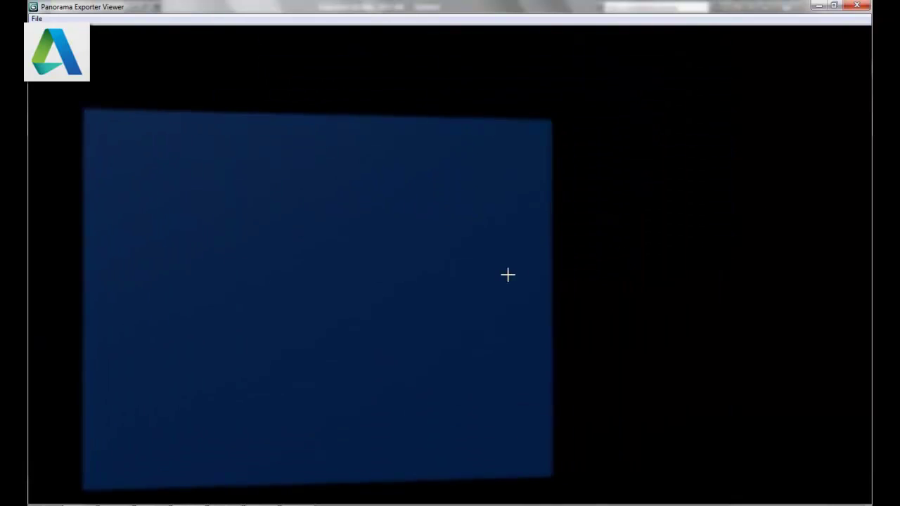
Close the panorama viewer, Panorama Exporter setup and V-Ray messages, then activate the Top view
{"action": "left_click", "coordinate": [857, 6]}
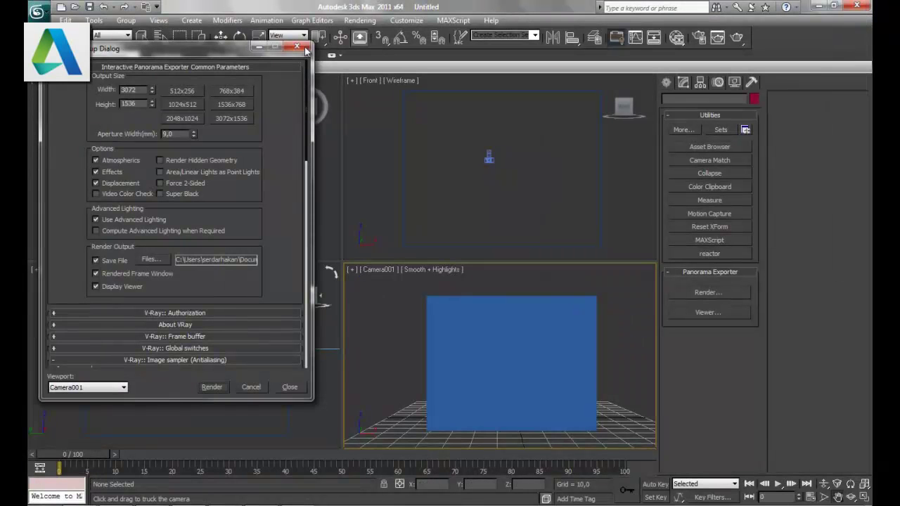
{"action": "left_click", "coordinate": [297, 48]}
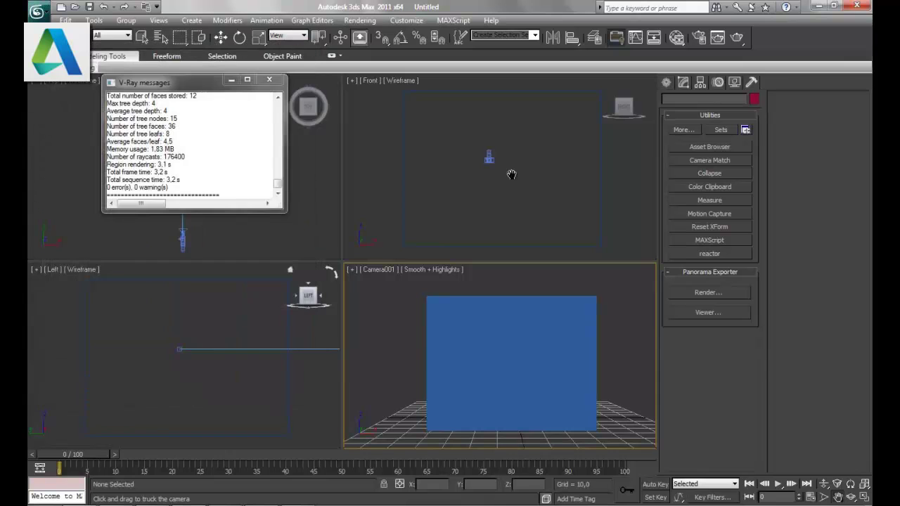
{"action": "left_click", "coordinate": [268, 81]}
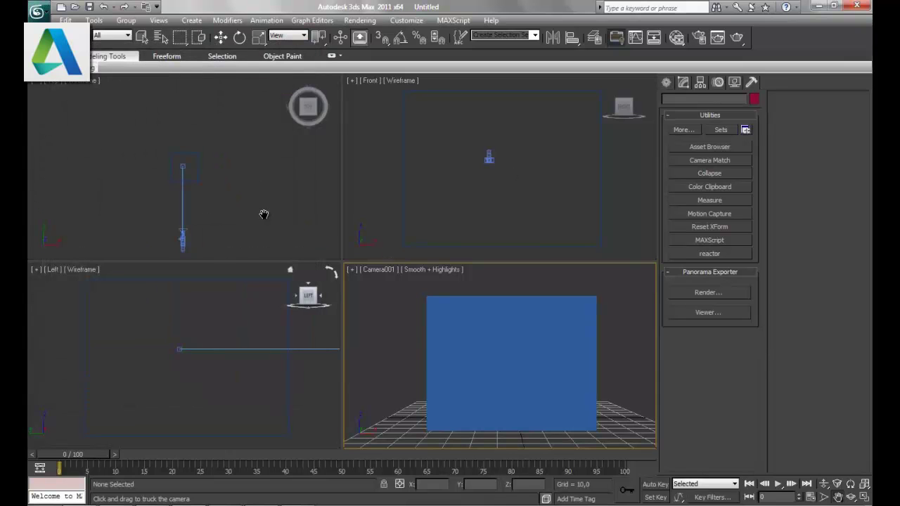
{"action": "left_click", "coordinate": [245, 209]}
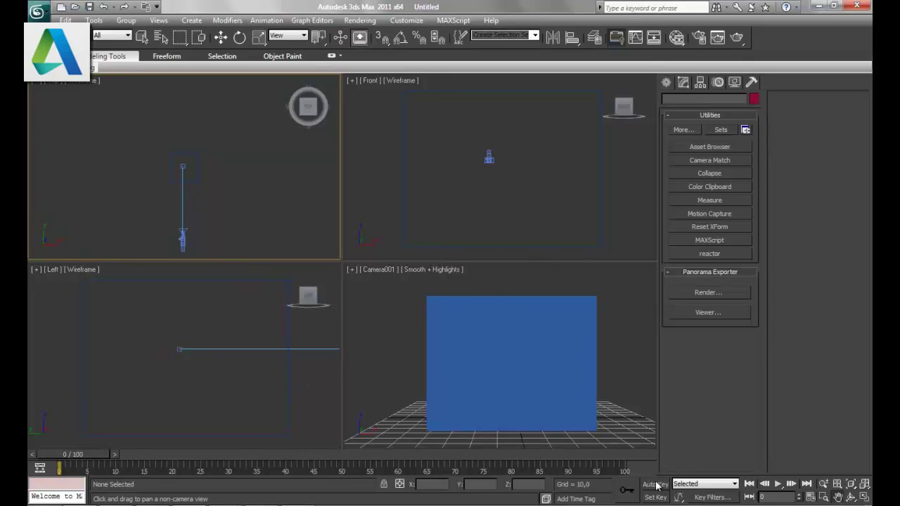
Maximize the Top viewport so it fills the workspace
{"action": "left_click", "coordinate": [865, 498]}
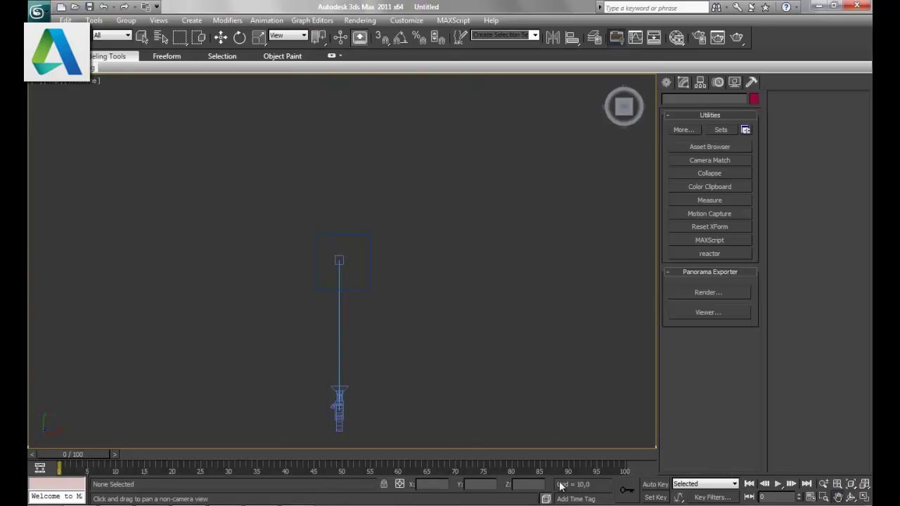
{"action": "left_click", "coordinate": [865, 497]}
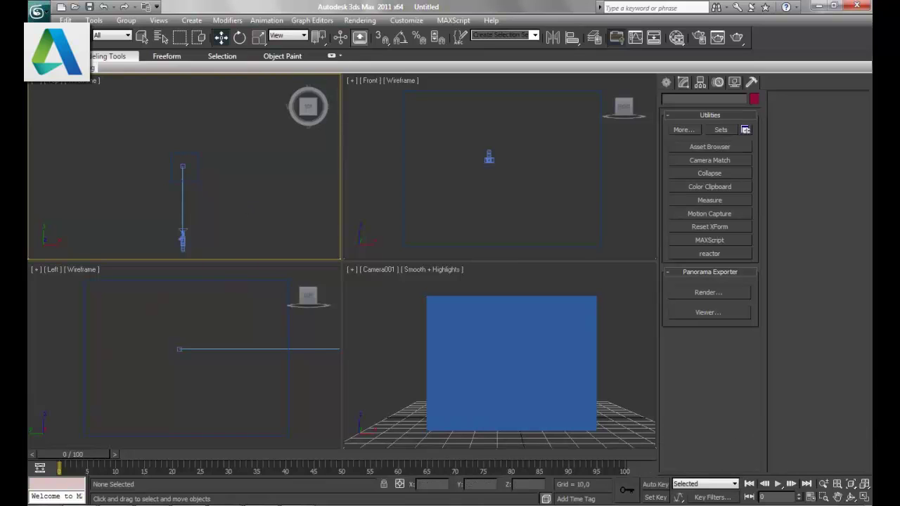
{"action": "left_click", "coordinate": [864, 497]}
Recentre the camera in the top view, turn on Auto Key, and select the camera
{"action": "middle_click_drag", "start_coordinate": [414, 329], "coordinate": [411, 286]}
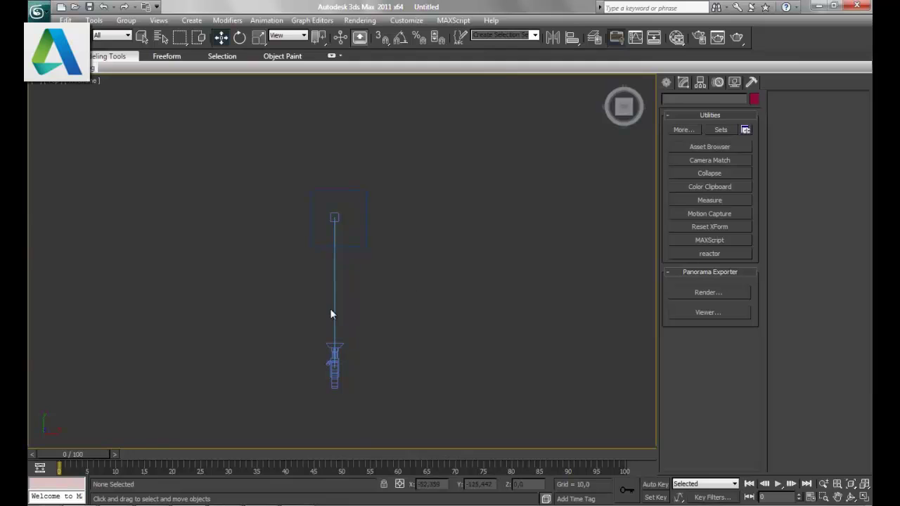
{"action": "left_click", "coordinate": [657, 485]}
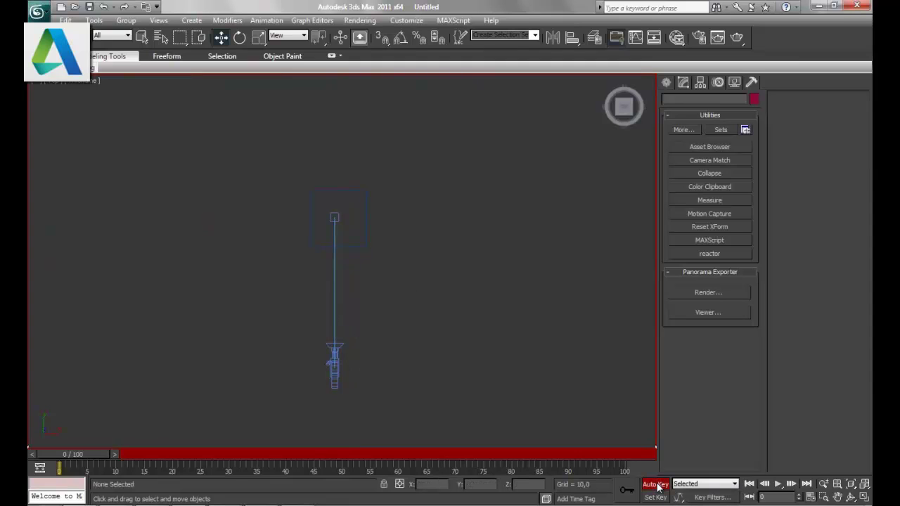
{"action": "left_click", "coordinate": [336, 372]}
At frames 25, 50 and 100, move Camera001 to the box's right, far and left sides; then turn off Auto Key
{"action": "left_click_drag", "start_coordinate": [84, 453], "coordinate": [168, 461]}
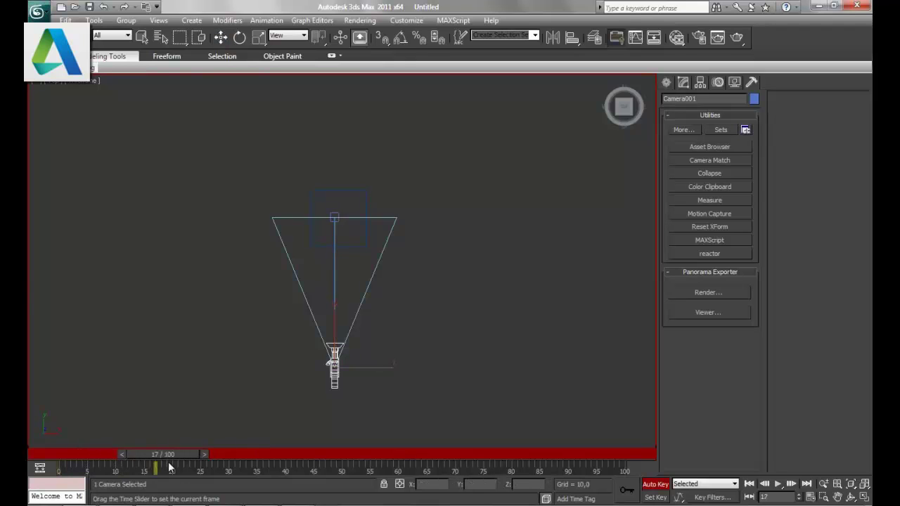
{"action": "key", "text": "w"}
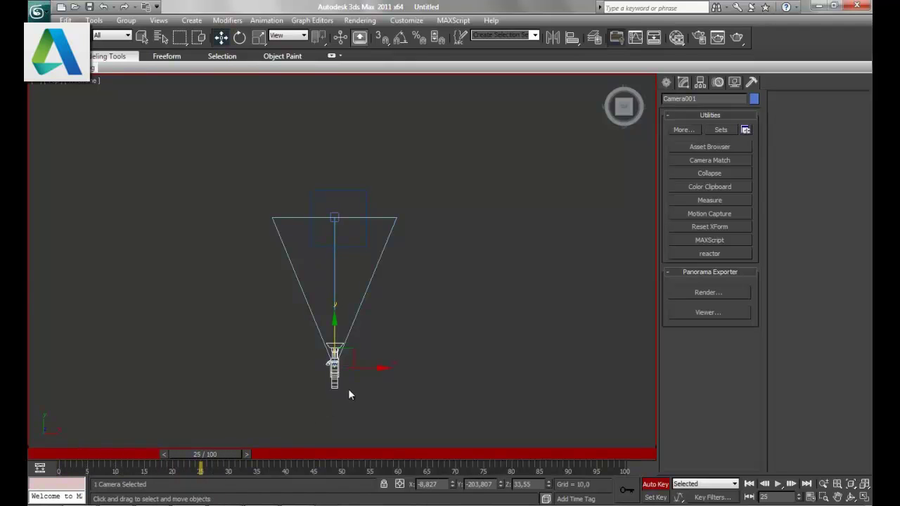
{"action": "mouse_move", "coordinate": [359, 368]}
{"action": "left_mouse_down"}
{"action": "mouse_move", "coordinate": [470, 269]}
{"action": "mouse_move", "coordinate": [475, 184]}
{"action": "left_mouse_up"}
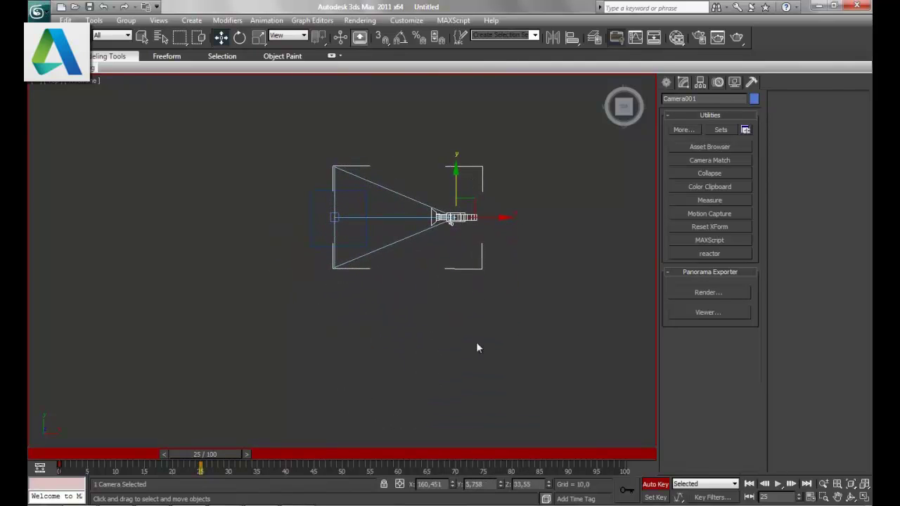
{"action": "left_click_drag", "start_coordinate": [220, 455], "coordinate": [357, 454]}
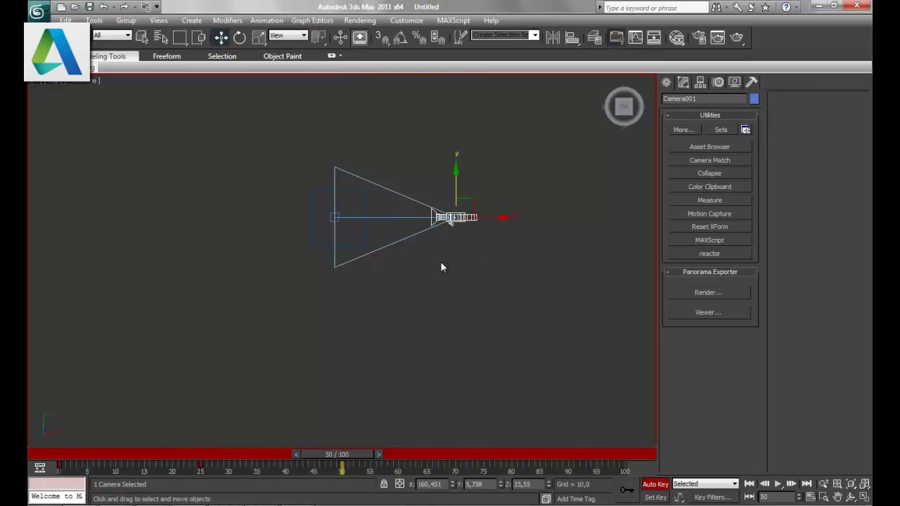
{"action": "middle_click_drag", "start_coordinate": [441, 260], "coordinate": [433, 337]}
{"action": "mouse_move", "coordinate": [449, 260]}
{"action": "left_mouse_down"}
{"action": "mouse_move", "coordinate": [502, 181]}
{"action": "mouse_move", "coordinate": [370, 186]}
{"action": "left_mouse_up"}
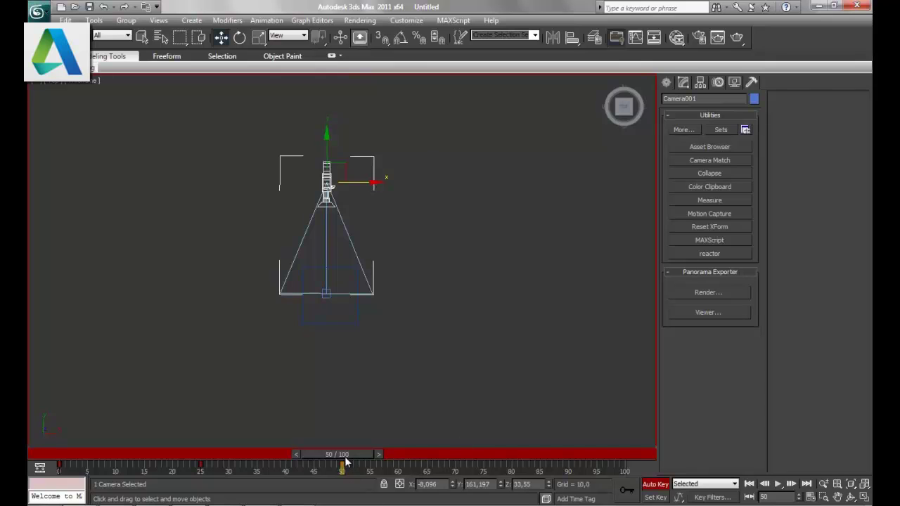
{"action": "left_click_drag", "start_coordinate": [343, 459], "coordinate": [623, 457]}
{"action": "mouse_move", "coordinate": [360, 183]}
{"action": "left_mouse_down"}
{"action": "mouse_move", "coordinate": [197, 169]}
{"action": "mouse_move", "coordinate": [177, 148]}
{"action": "mouse_move", "coordinate": [166, 235]}
{"action": "mouse_move", "coordinate": [152, 251]}
{"action": "left_mouse_up"}
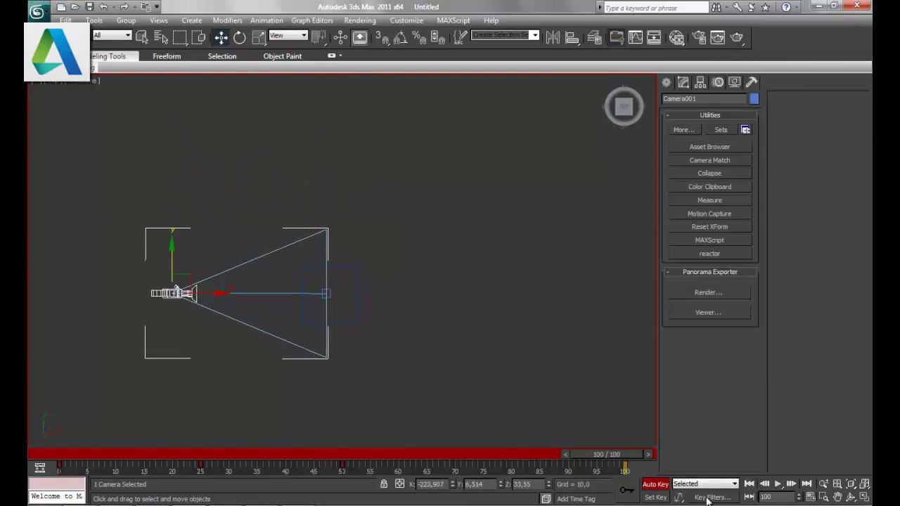
{"action": "left_click", "coordinate": [653, 485]}
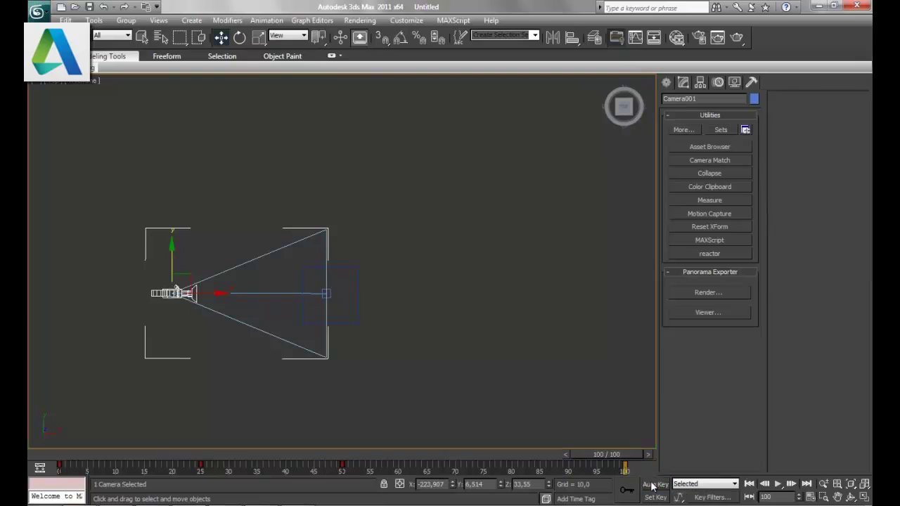
Preview the camera orbit once, then rewind to frame 0
{"action": "left_click", "coordinate": [778, 485]}
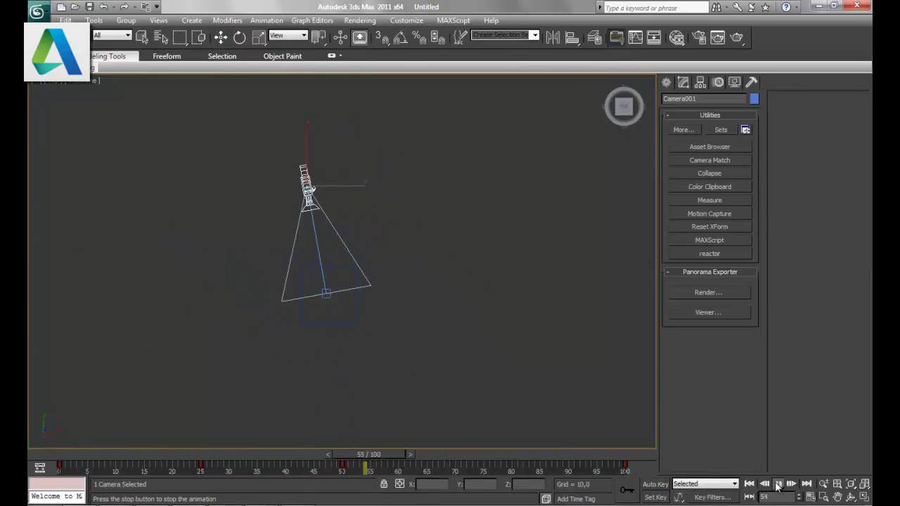
{"action": "left_click", "coordinate": [777, 485]}
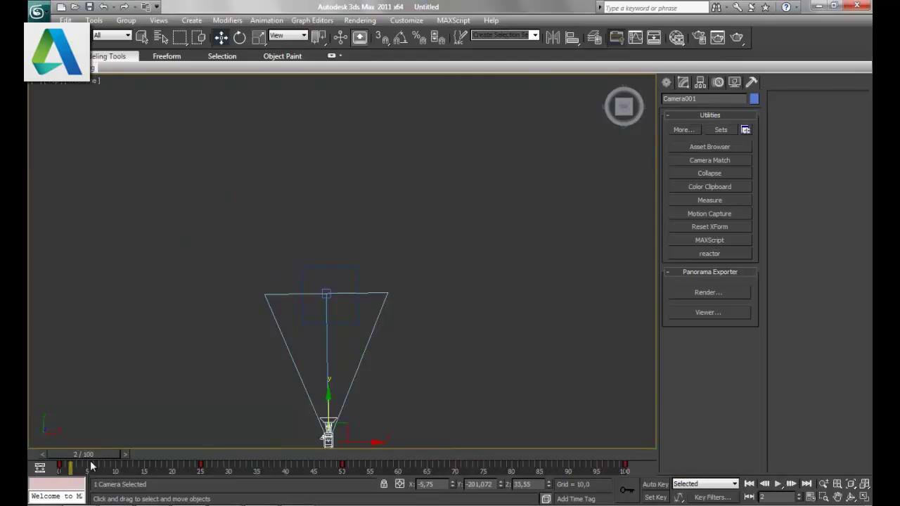
{"action": "left_click_drag", "start_coordinate": [91, 464], "coordinate": [79, 464]}
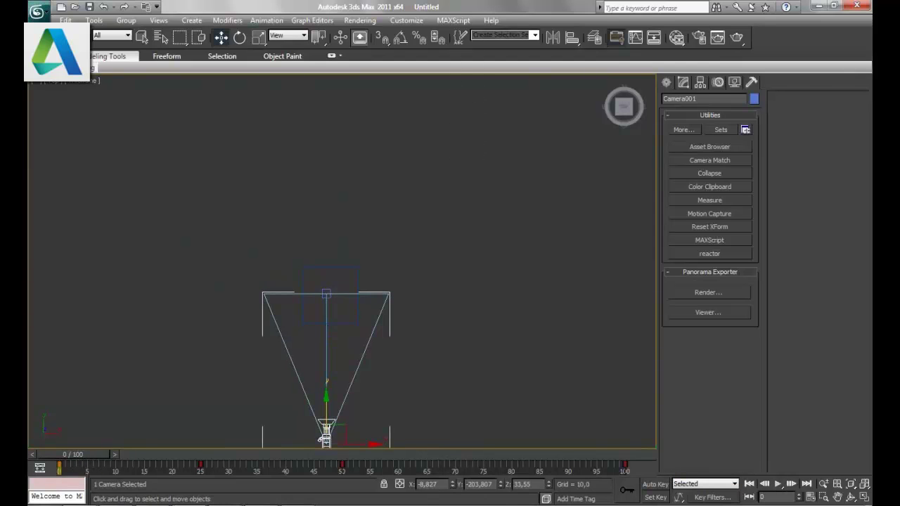
Maximize the Camera001 viewport, play the orbit through it, and rewind to frame 0
{"action": "left_click", "coordinate": [865, 497]}
{"action": "left_click", "coordinate": [524, 343]}
{"action": "left_click", "coordinate": [865, 497]}
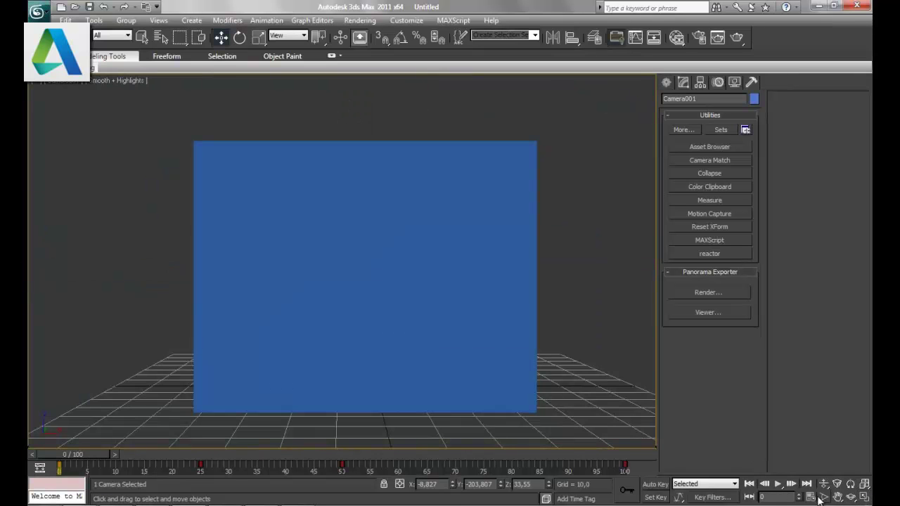
{"action": "left_click", "coordinate": [778, 485]}
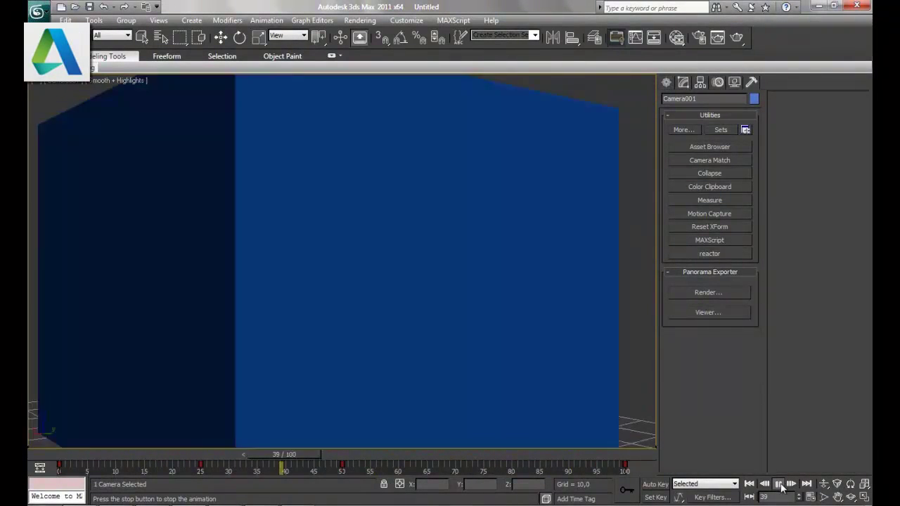
{"action": "left_click", "coordinate": [778, 485]}
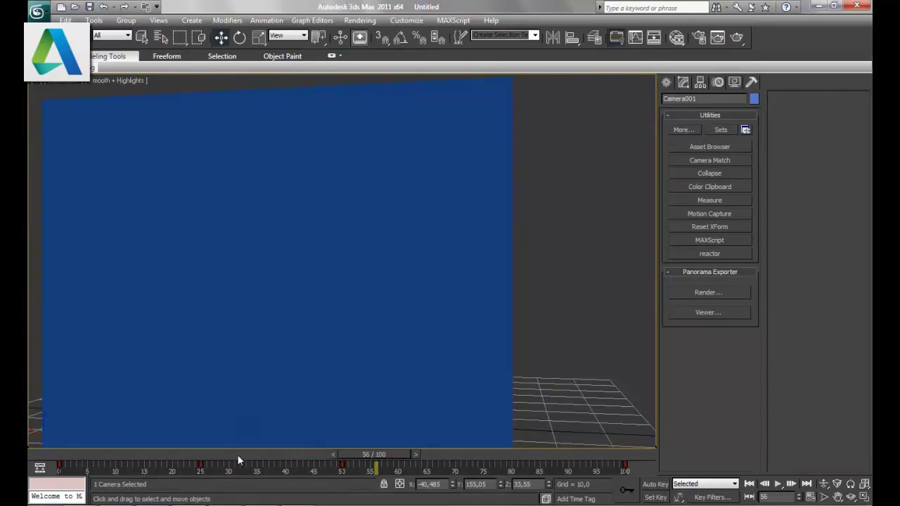
{"action": "left_click_drag", "start_coordinate": [378, 455], "coordinate": [56, 454]}
Set the playback speed to 4x in Time Configuration and test the orbit
{"action": "left_click", "coordinate": [811, 497]}
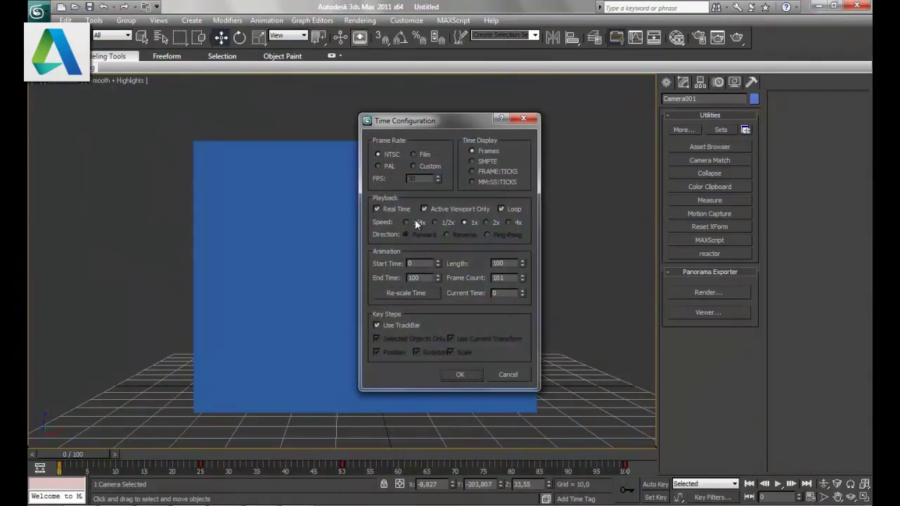
{"action": "left_click", "coordinate": [470, 377]}
{"action": "left_click", "coordinate": [778, 485]}
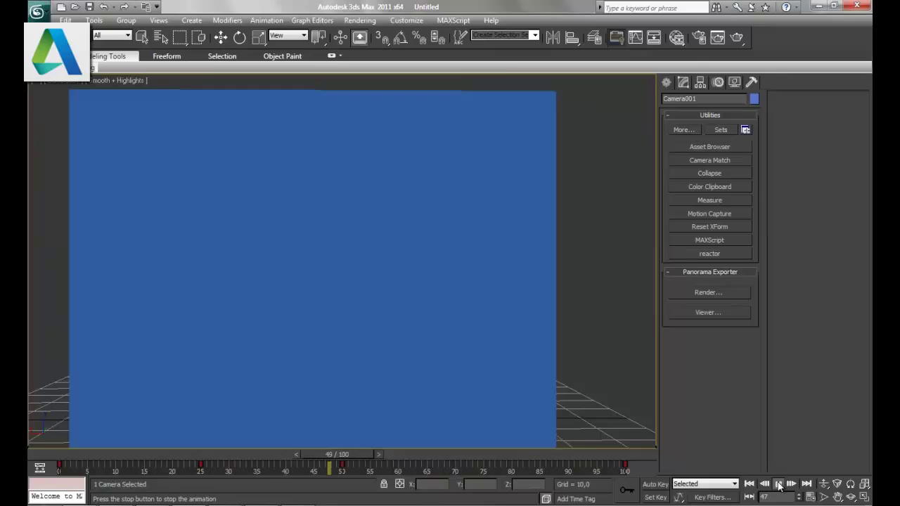
{"action": "left_click", "coordinate": [779, 486]}
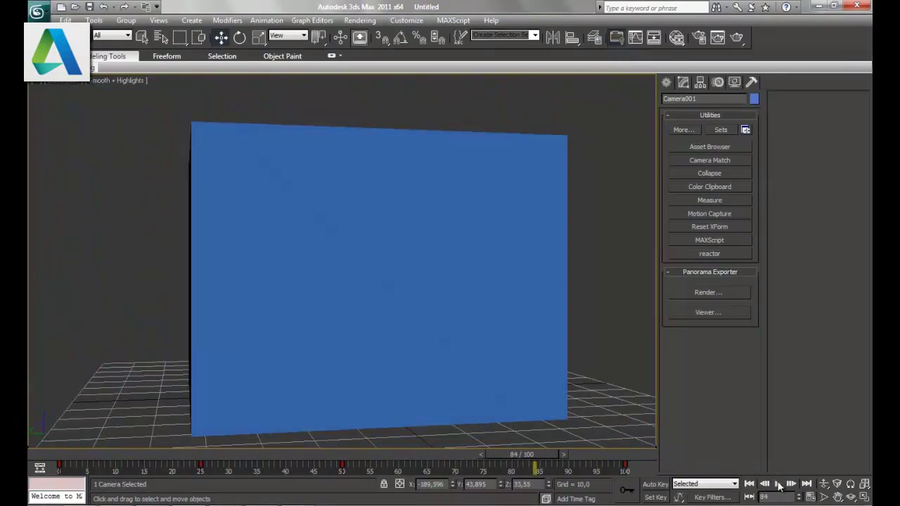
Restore the playback speed to 1/4x and rewind the animation to frame 0
{"action": "left_click", "coordinate": [809, 496]}
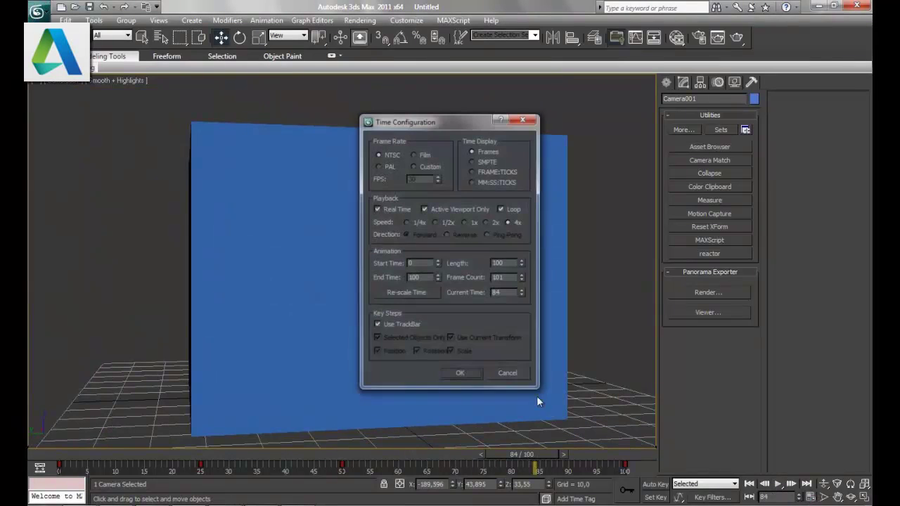
{"action": "left_click", "coordinate": [461, 374]}
{"action": "left_click_drag", "start_coordinate": [522, 450], "coordinate": [118, 450]}
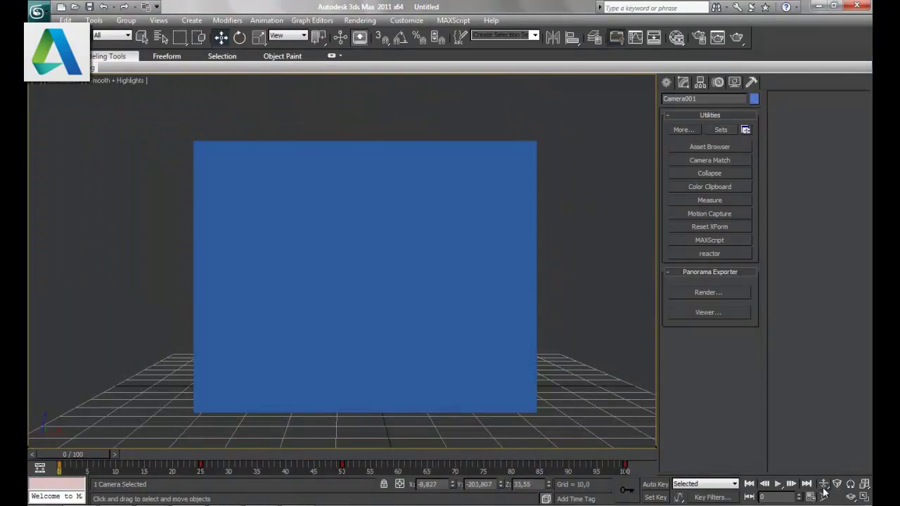
{"action": "left_click", "coordinate": [777, 485]}
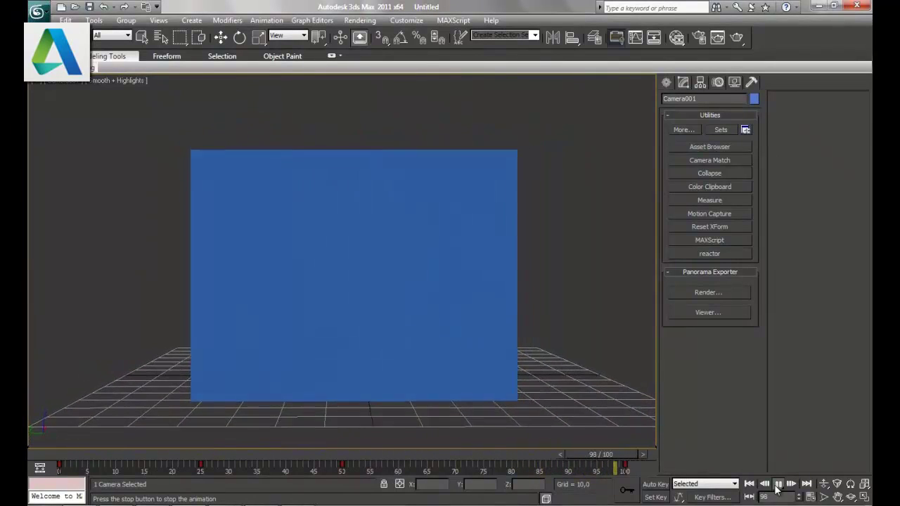
{"action": "left_click", "coordinate": [778, 485]}
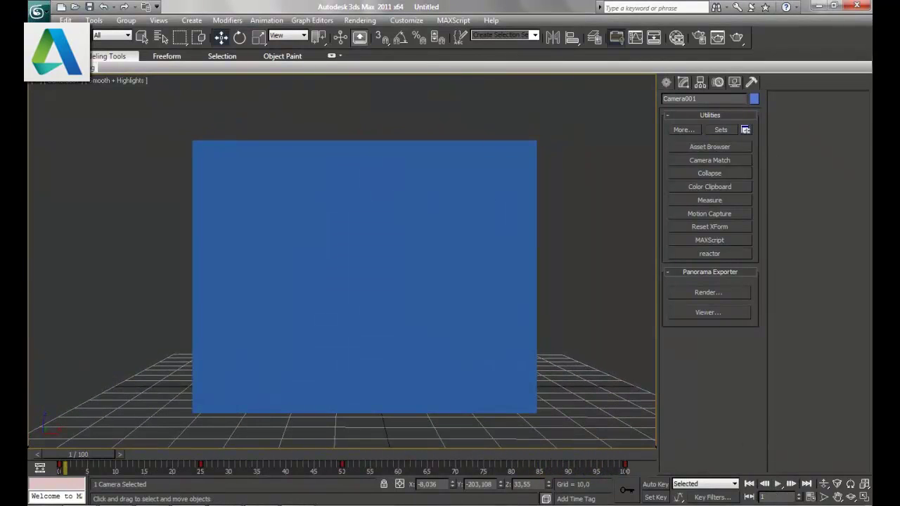